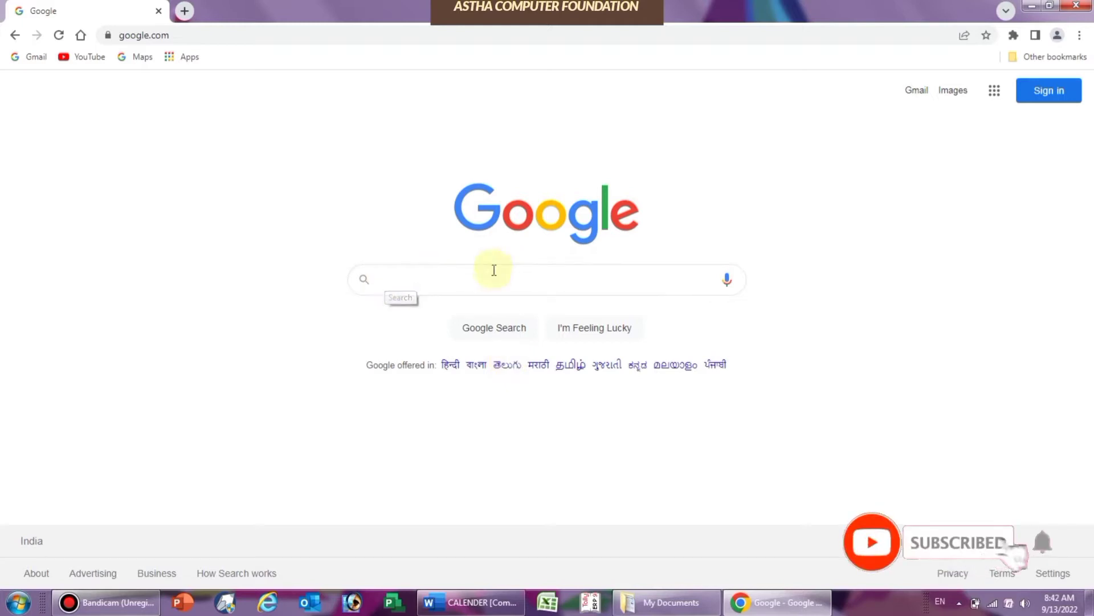
- Enter the query 'love pdf' in the Google search box
left_click(433, 279)
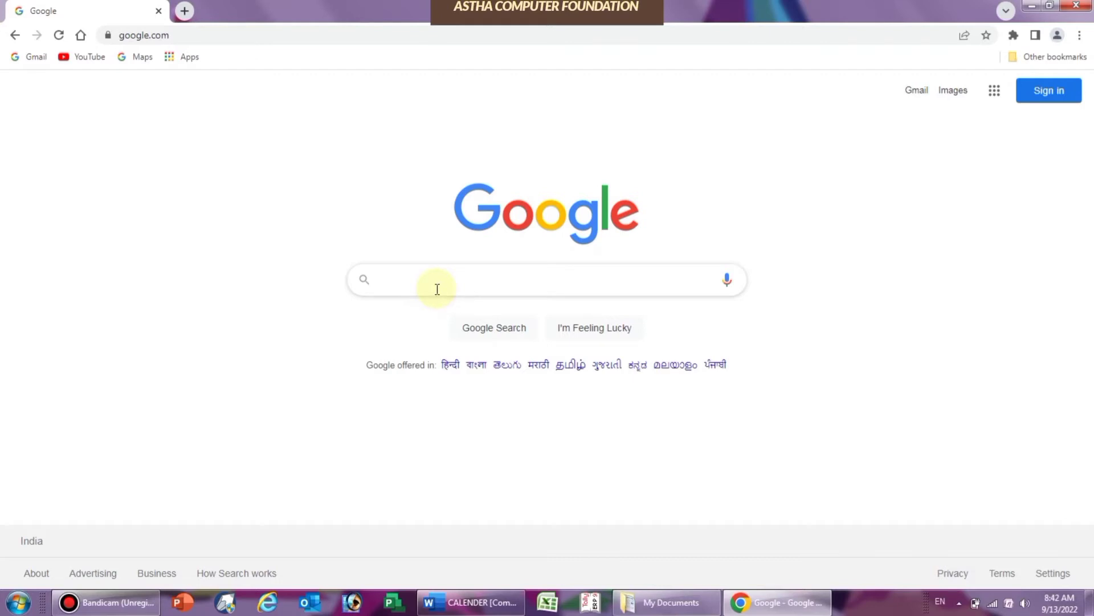
type("love ")
type("p")
key("BackSpace")
key("BackSpace")
key("BackSpace")
type("love p")
type("df")
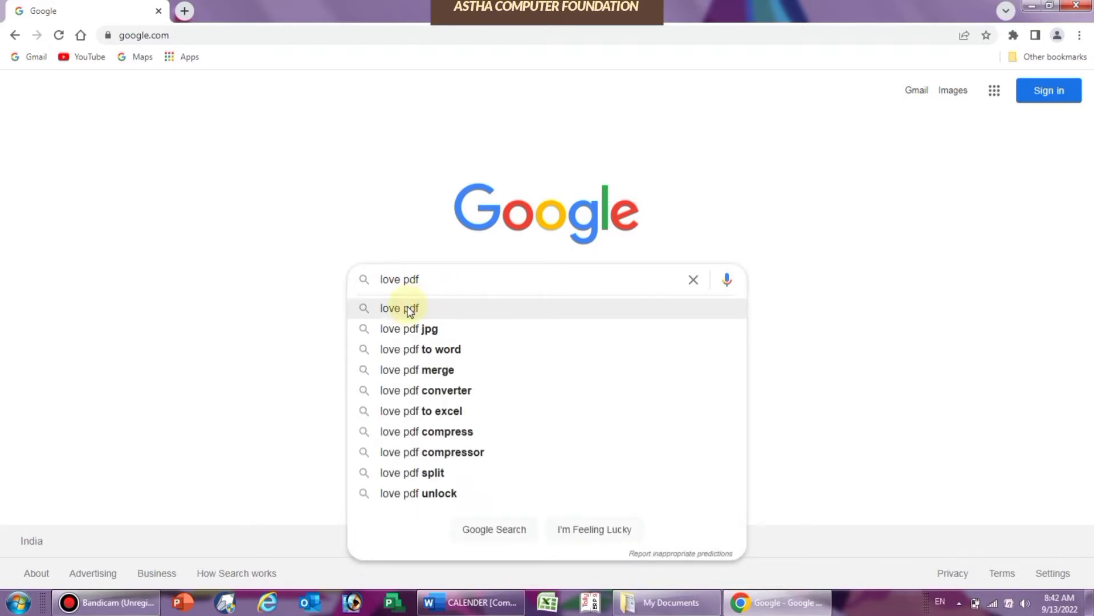
left_click(365, 310)
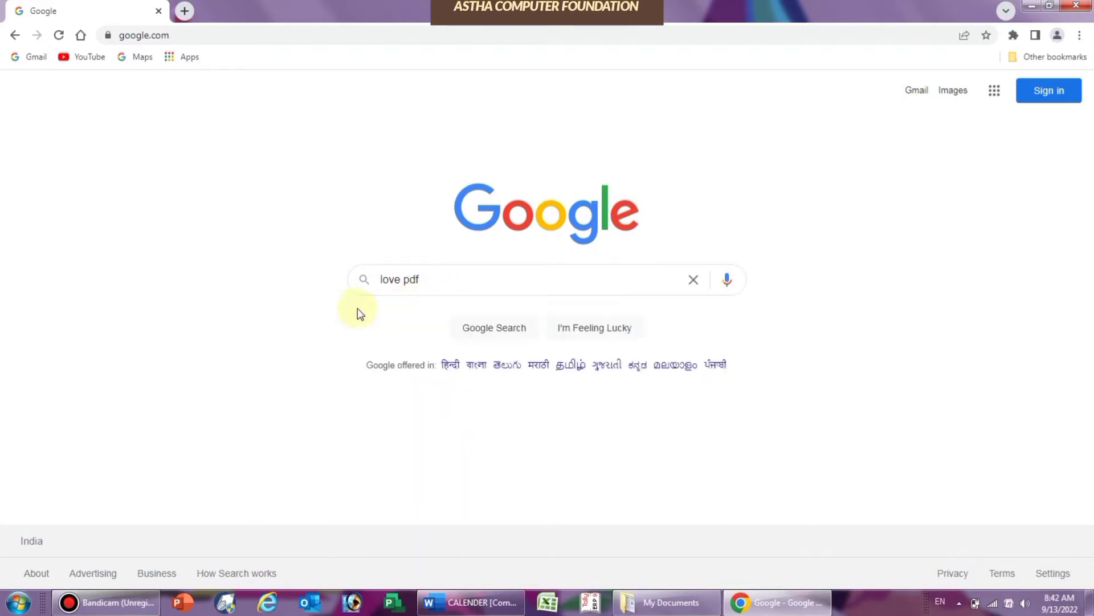
- Run the 'love pdf' search and open the 'iLovePDF | Online PDF tools for PDF lovers' result
left_click(494, 327)
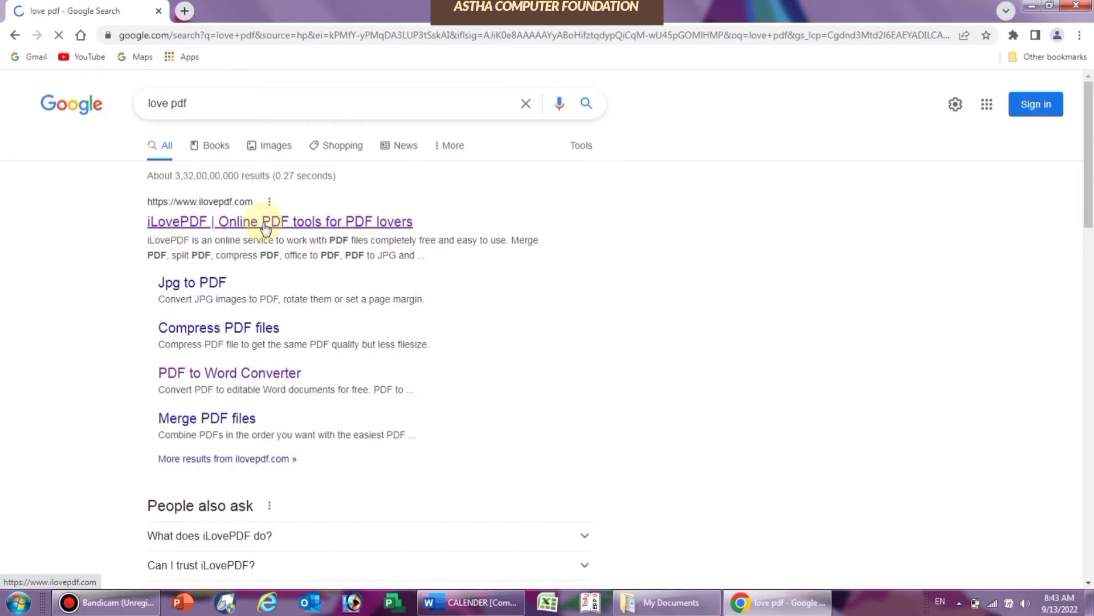
left_click(265, 227)
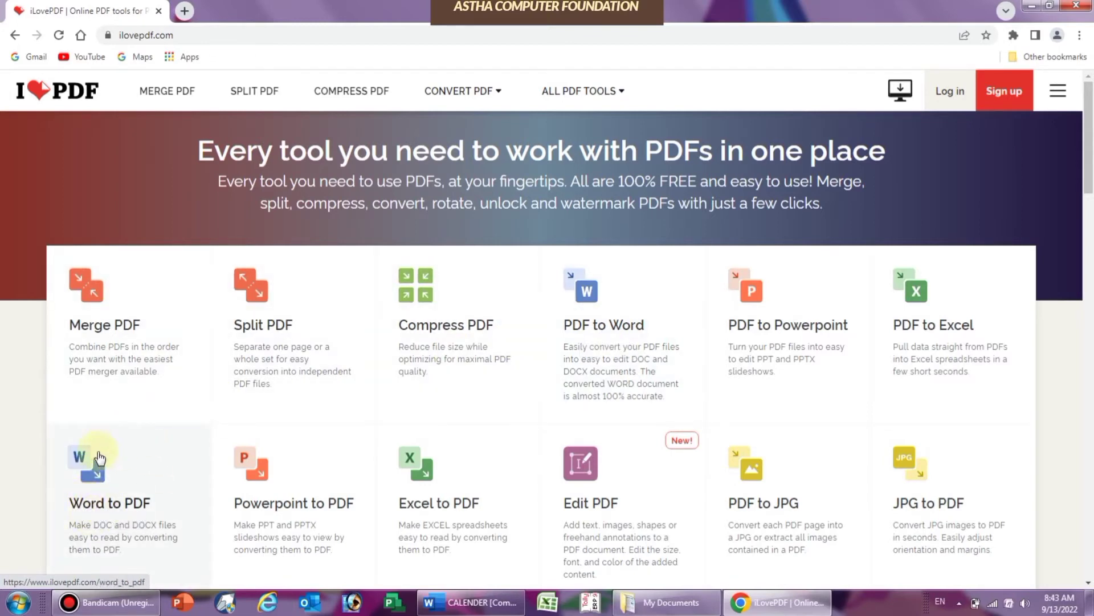
- Open the Word to PDF tool and bring up 'Select WORD files' file chooser
left_click(89, 505)
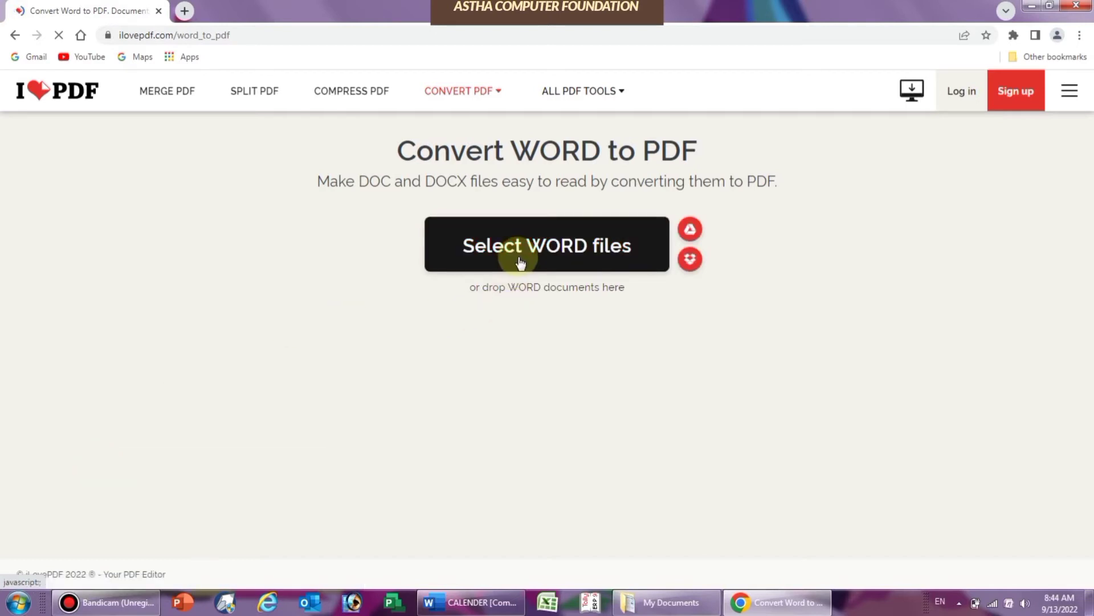
left_click(551, 248)
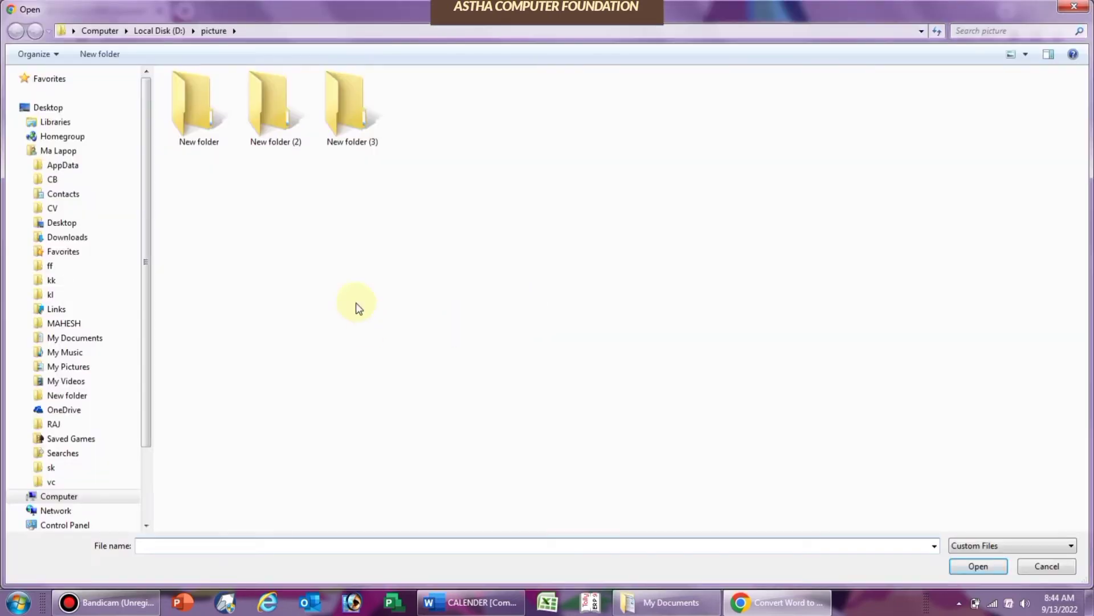
- Upload CALENDER.docx from the My Documents folder
left_click(99, 339)
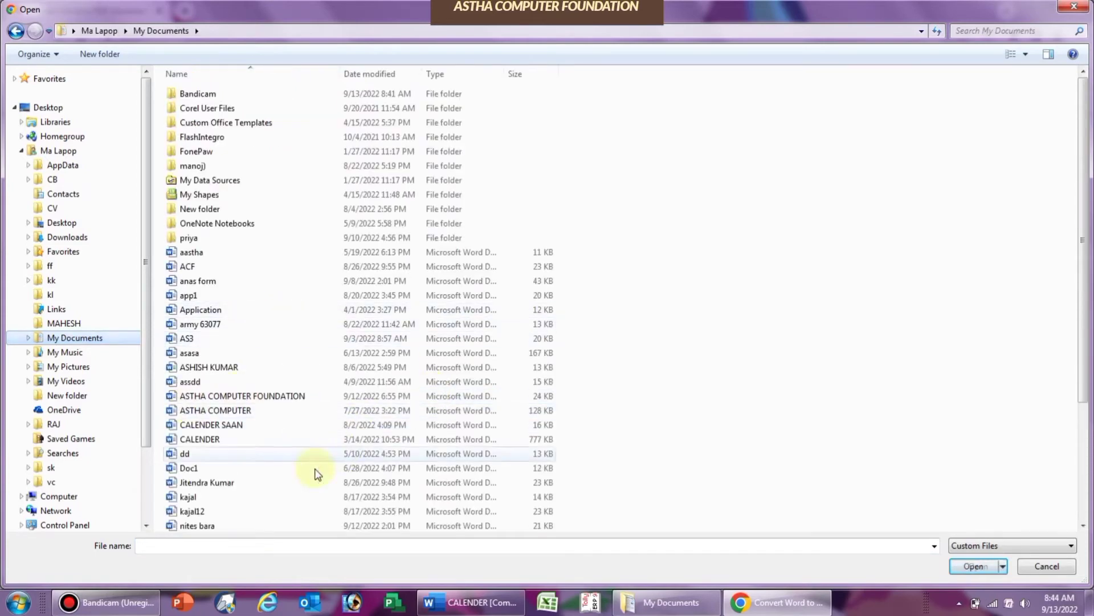
left_click(189, 443)
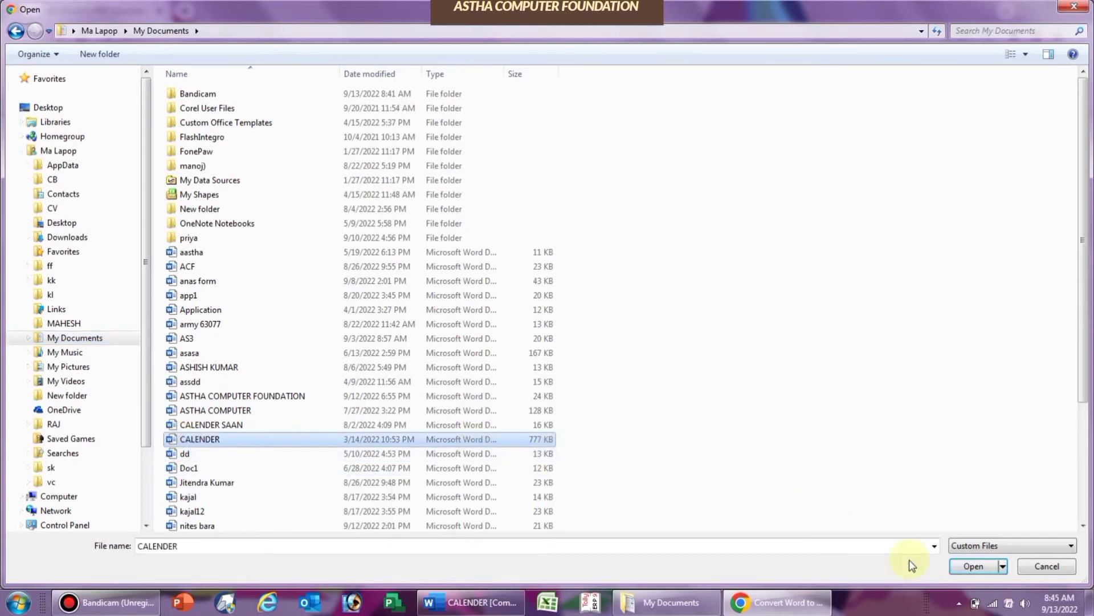
left_click(981, 570)
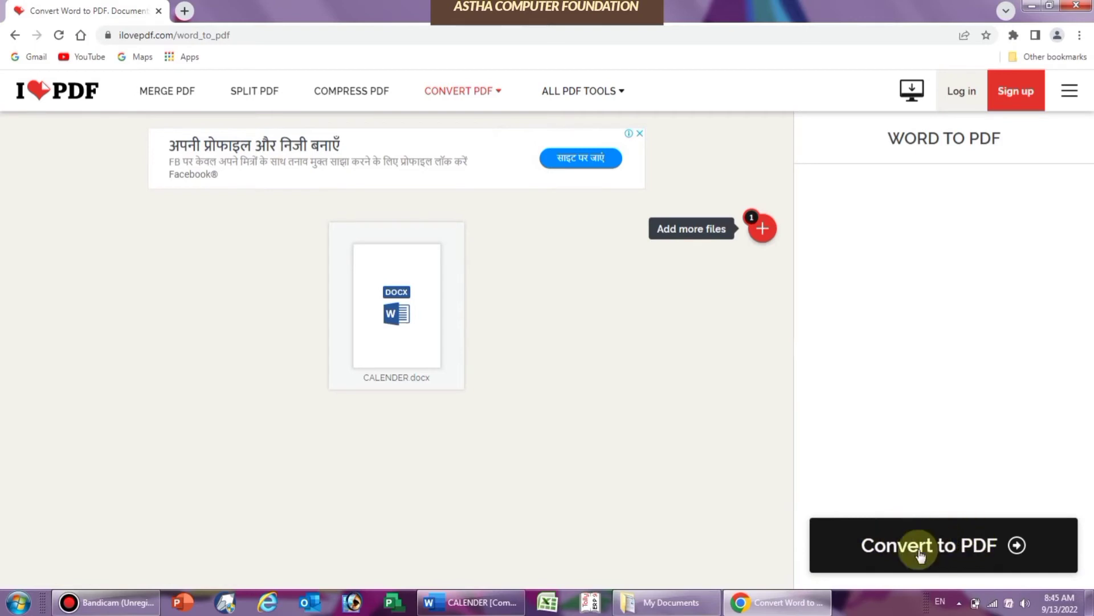
- Convert CALENDER.docx to PDF, download it, and open CALENDER (2).pdf in Chrome
left_click(893, 550)
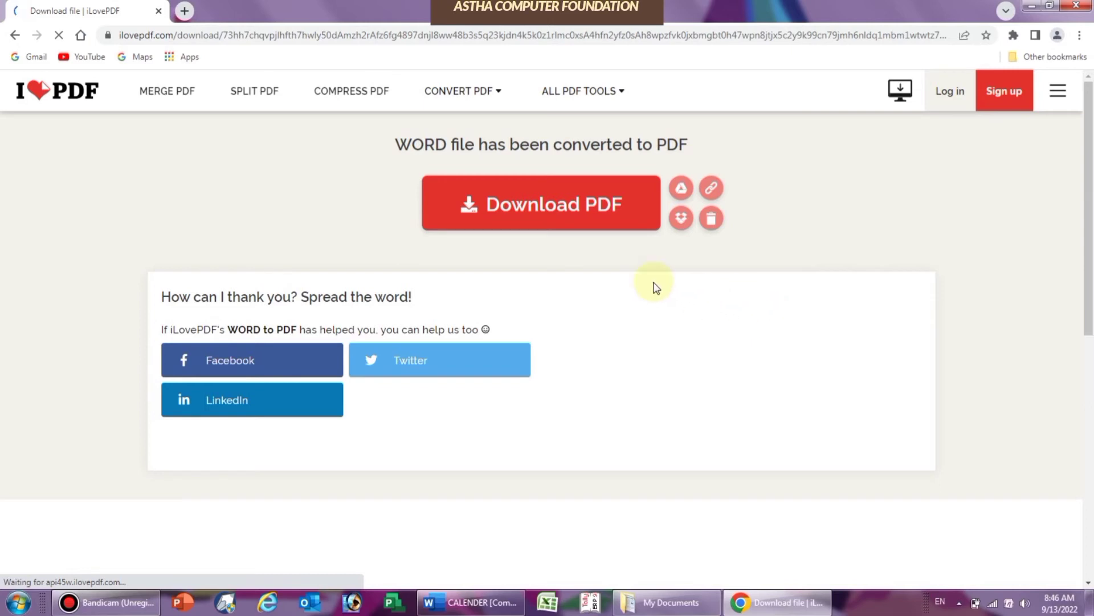
left_click(538, 215)
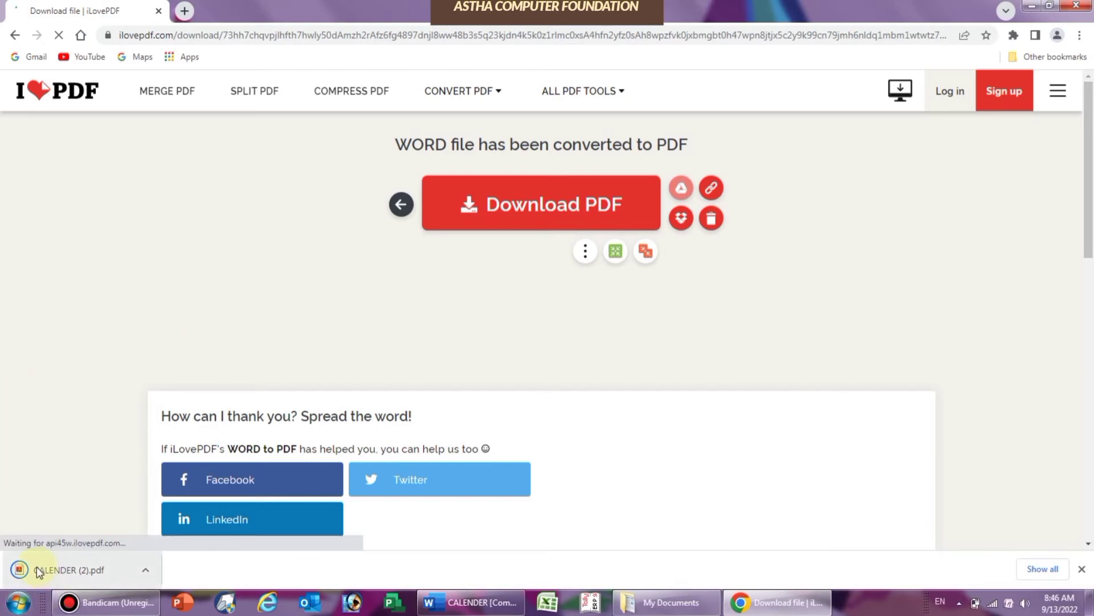
left_click(34, 570)
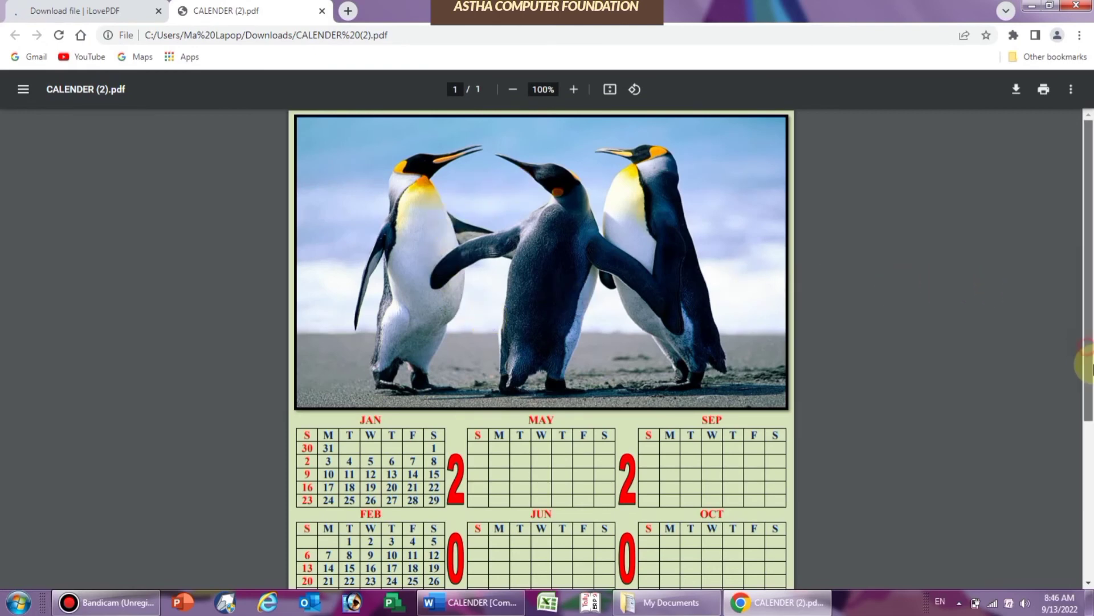
mouse_move(1092, 353)
left_mouse_down()
mouse_move(1092, 468)
mouse_move(1090, 307)
left_mouse_up()
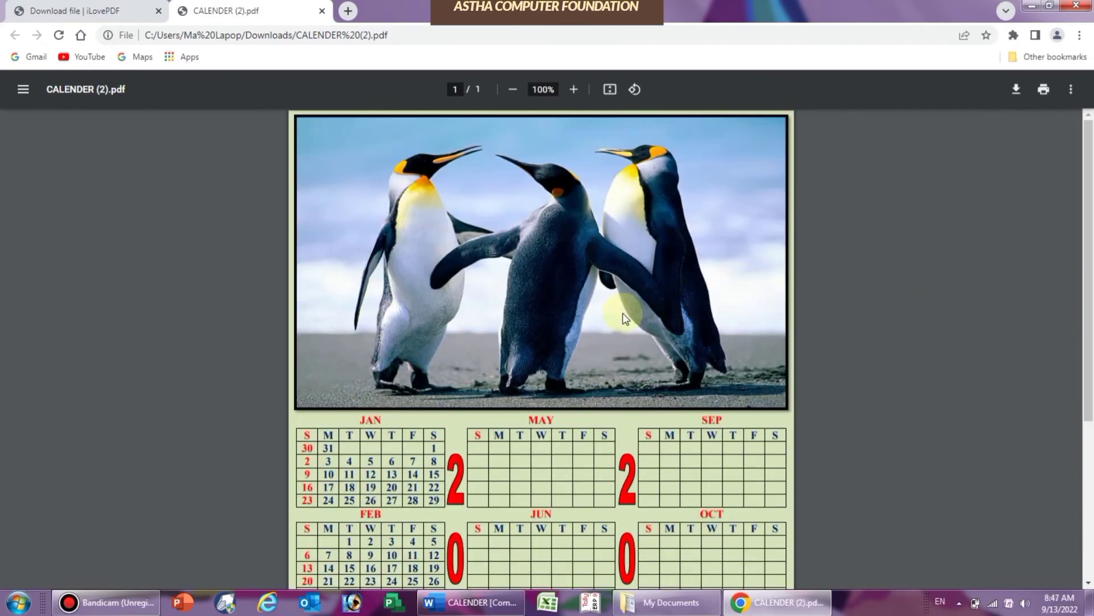